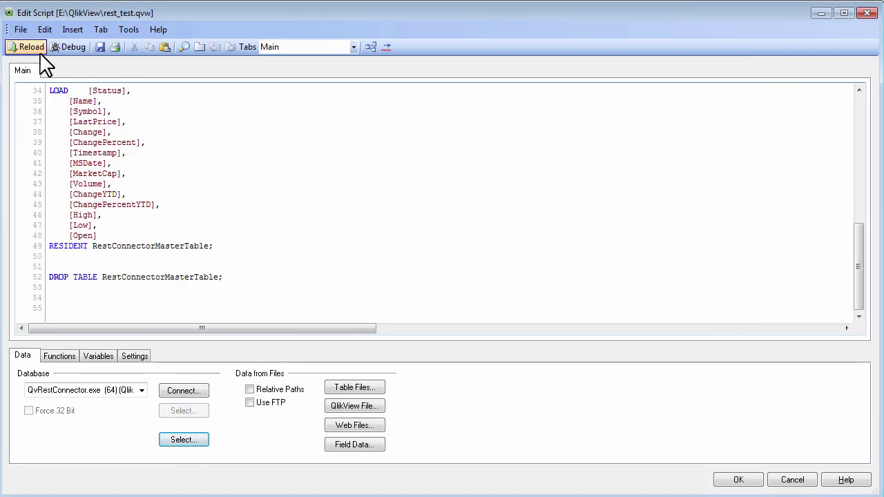
- Reload the finished REST connector script so the StockQuote fields are loaded into QlikView
left_click(31, 47)
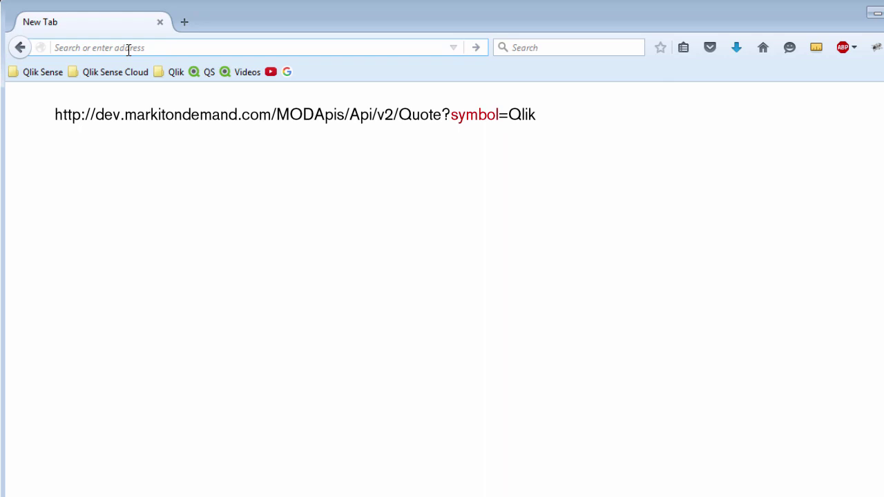
- Load the Markit Quote URL for symbol Qlik in Firefox to view its StockQuote XML
type("http://dev.markitondemand.com/MODApis/Api/v2/Quote?symbol=Qlik")
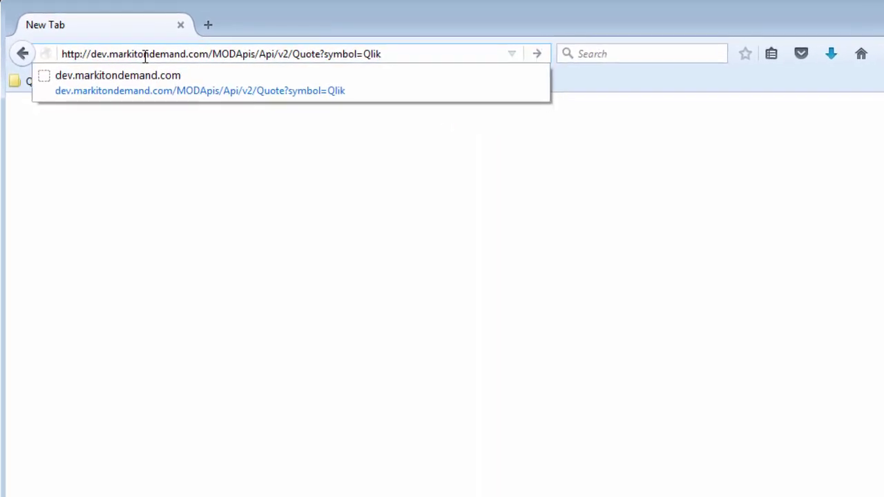
key("Return")
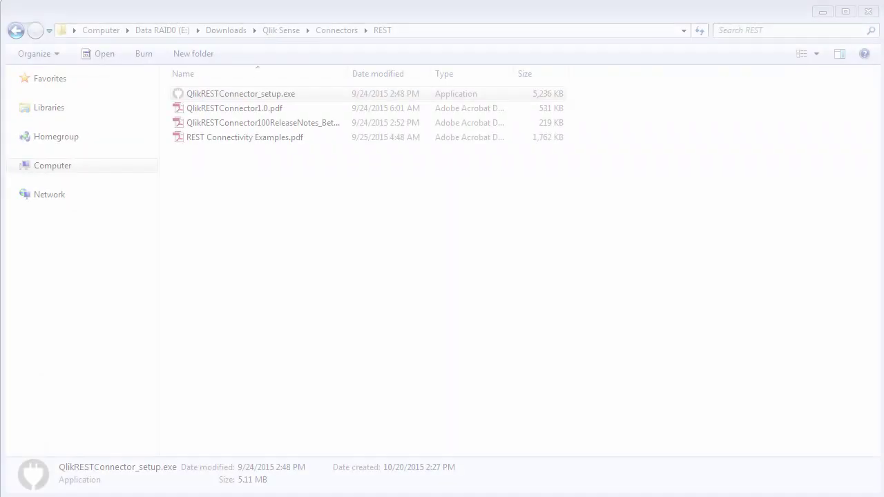
- Launch the QlikRESTConnector_setup.exe installer from the REST connectors folder
left_click(194, 96)
double_click(194, 97)
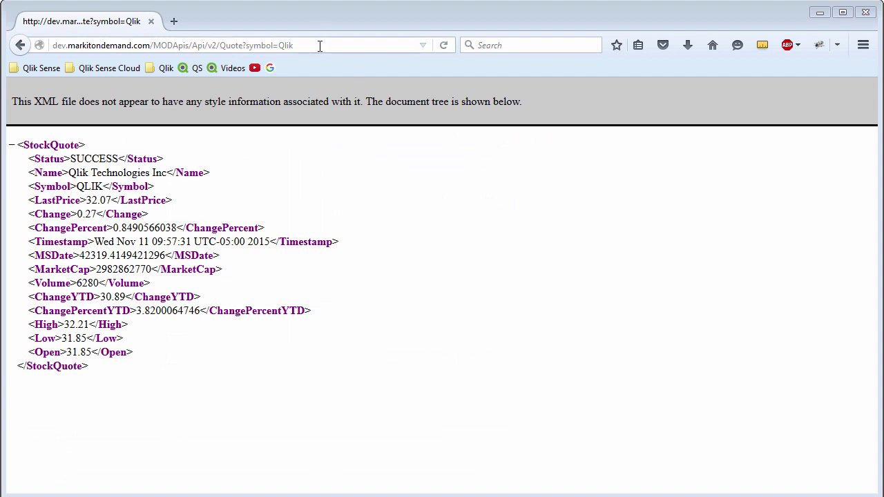
- Copy the Markit Quote service address from Firefox and return to rest_test.qvw in QlikView
left_click(320, 46)
key("ctrl+c")
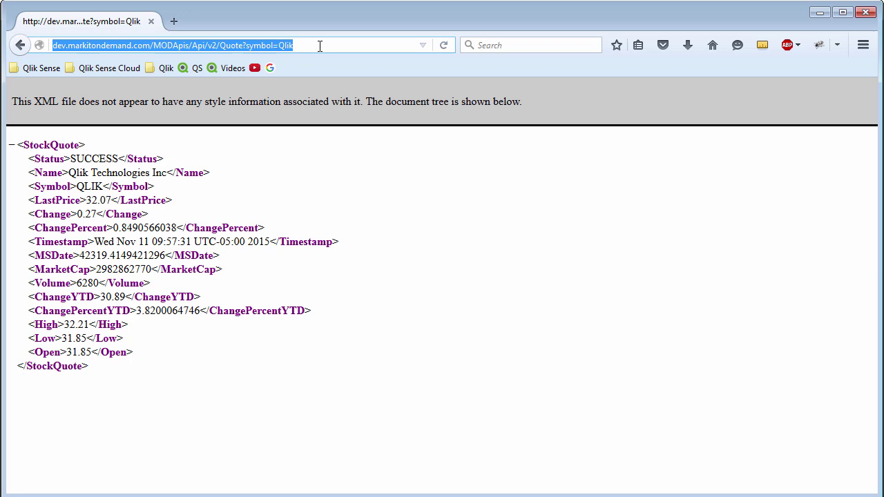
key("alt+Tab")
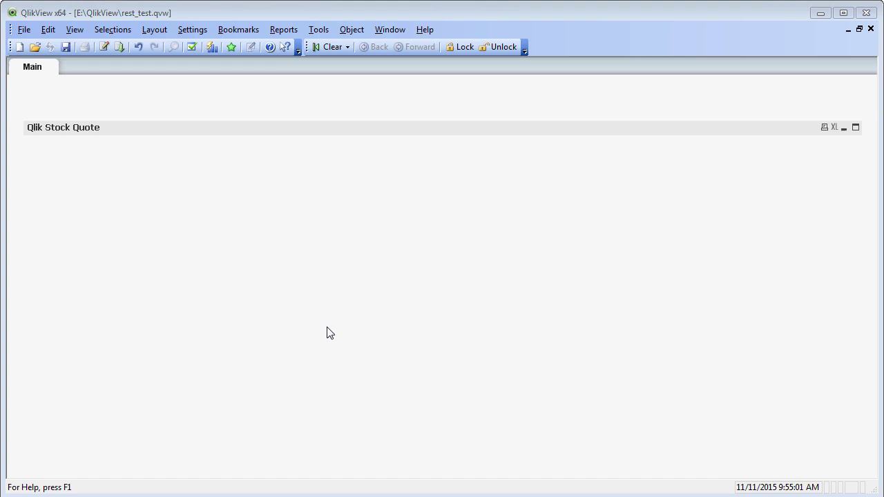
- Open the Edit Script window with QvRestConnector.exe (64) chosen as the database connector
key("ctrl+e")
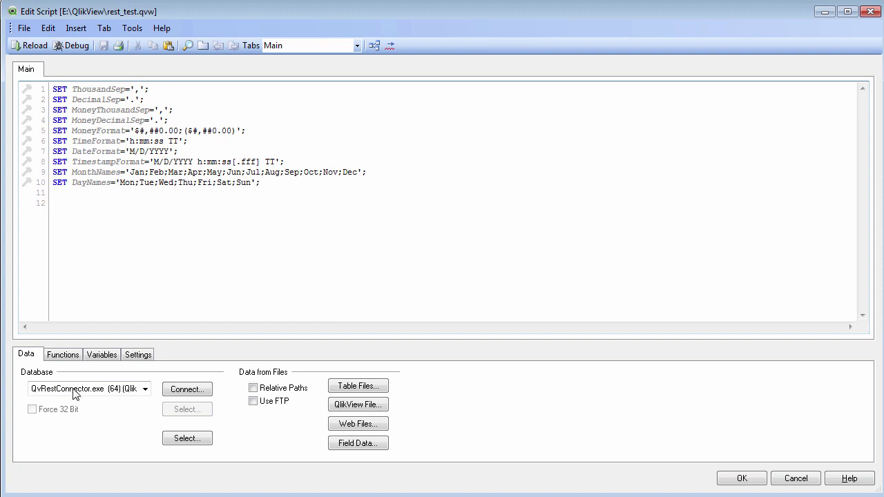
left_click(145, 391)
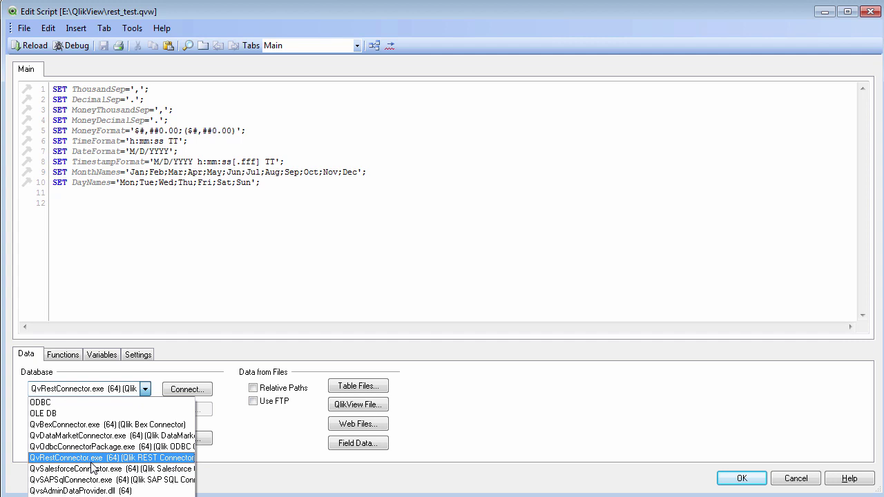
left_click(95, 459)
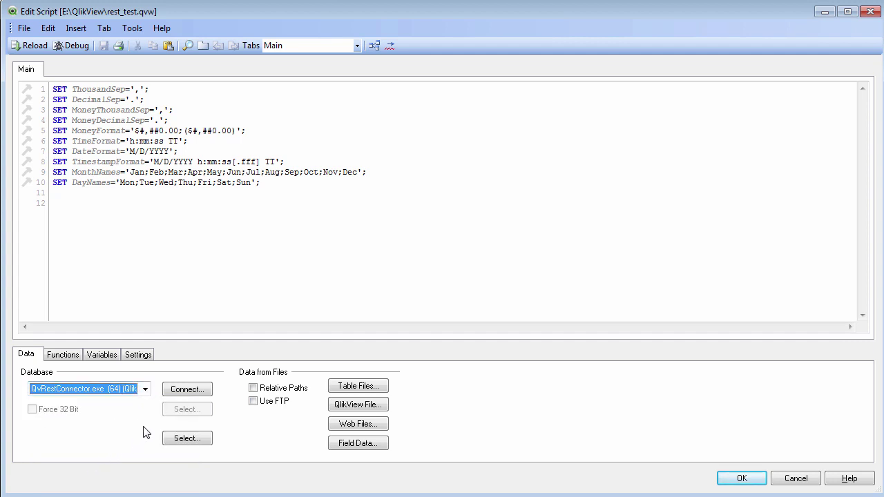
left_click(194, 400)
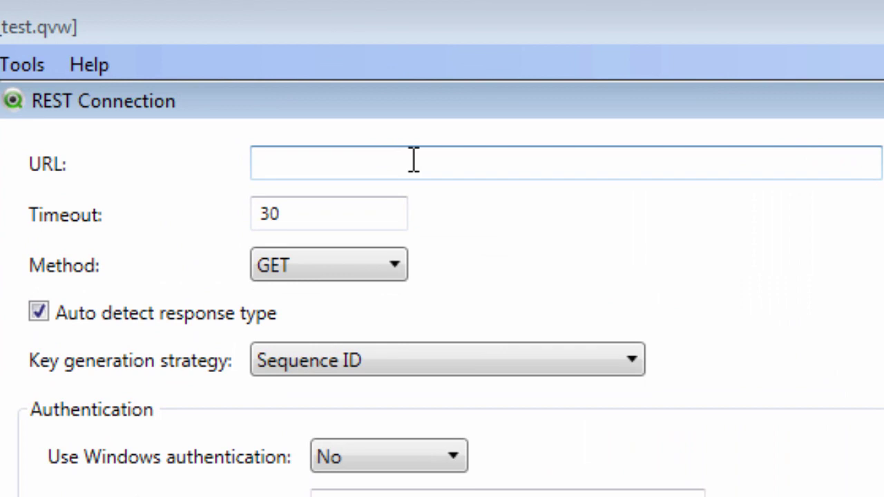
key("ctrl+v")
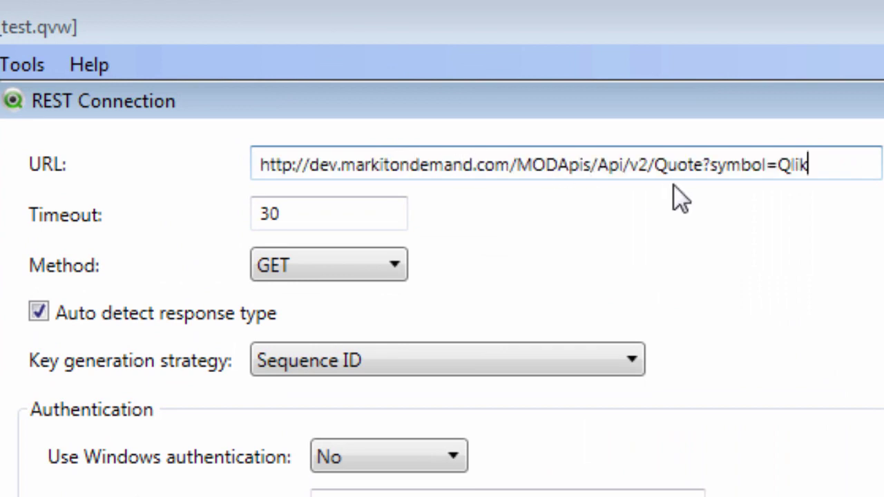
left_click_drag(714, 165, 822, 172)
key("ctrl+c")
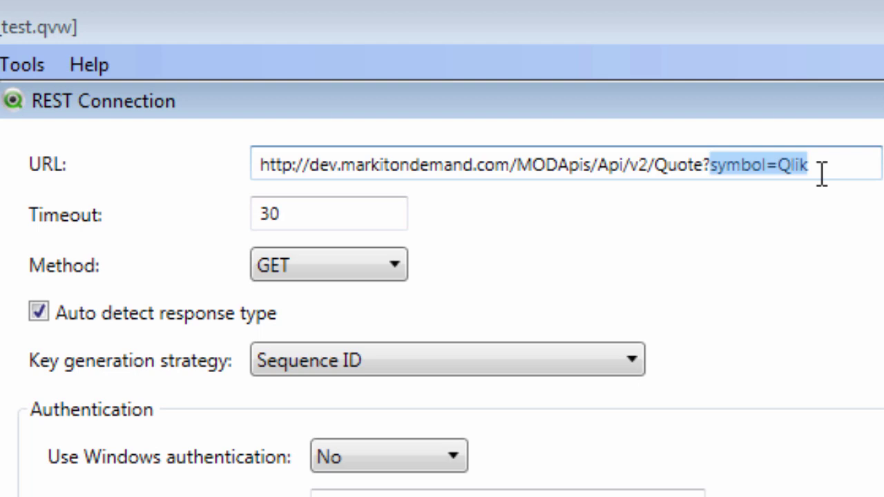
key("BackSpace")
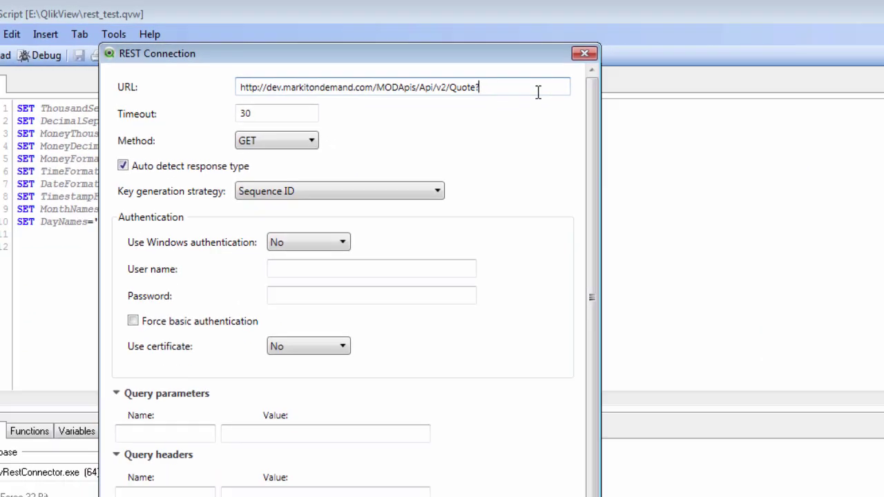
key("BackSpace")
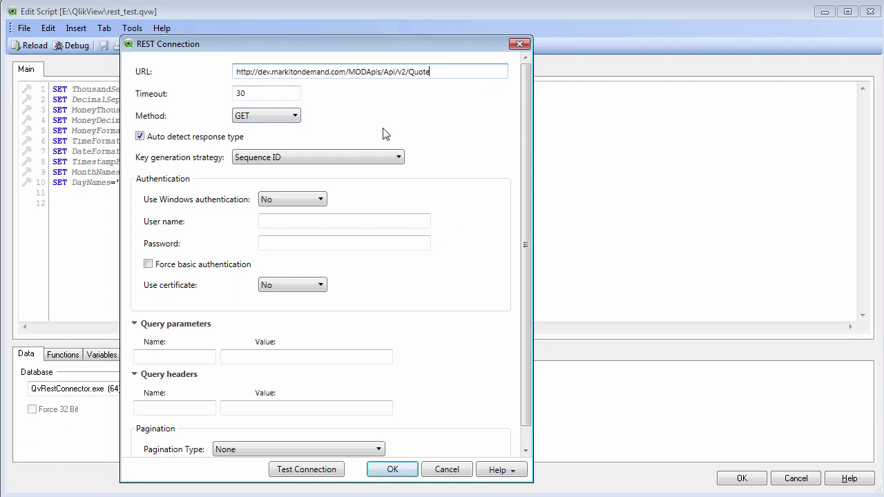
- Add a query parameter named symbol with the value Qlik to the REST connection
left_click(279, 222)
mouse_move(191, 355)
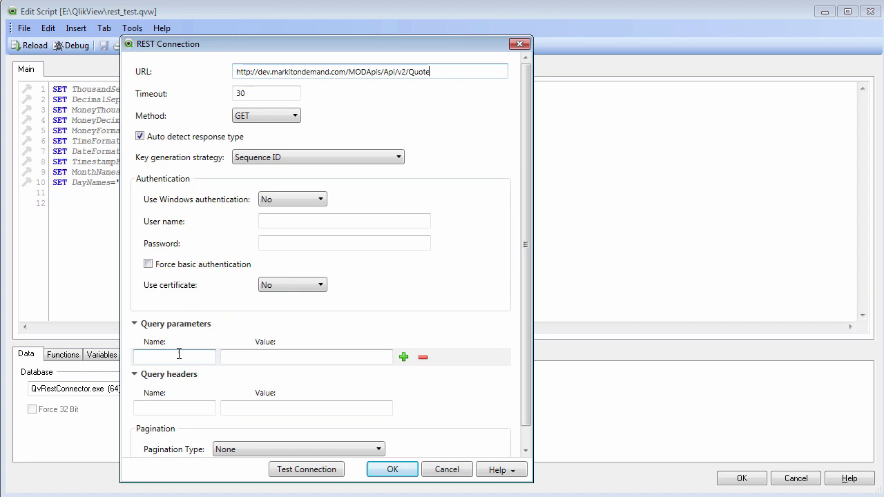
left_click(238, 357)
left_click(199, 353)
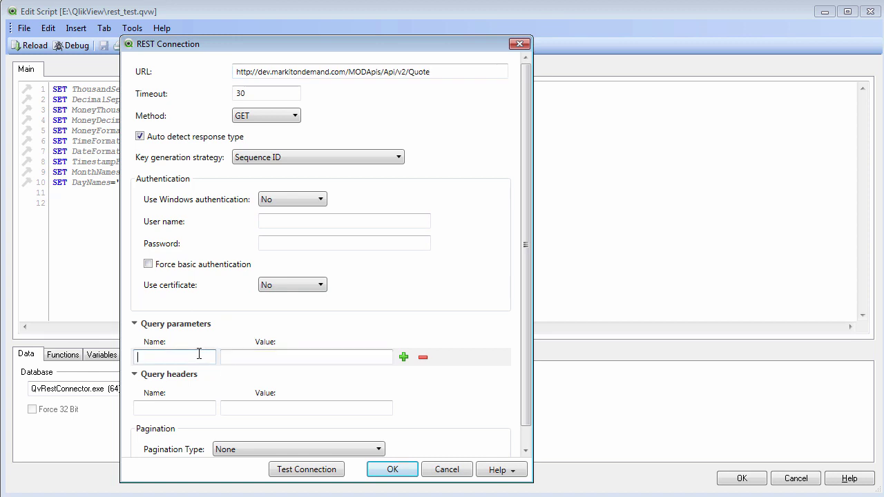
key("ctrl+v")
left_click_drag(166, 357, 200, 357)
key("ctrl+x")
left_click(281, 352)
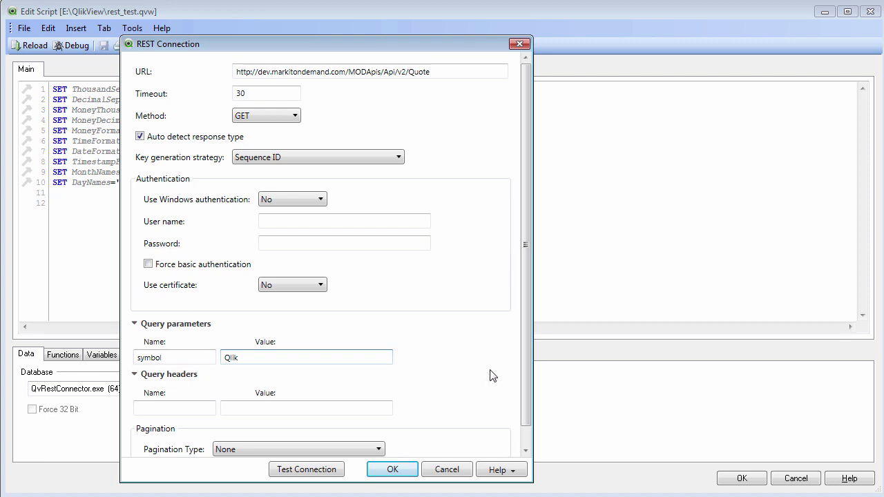
- Test the connection successfully and insert its CUSTOM CONNECT TO statement into the script
left_click(306, 469)
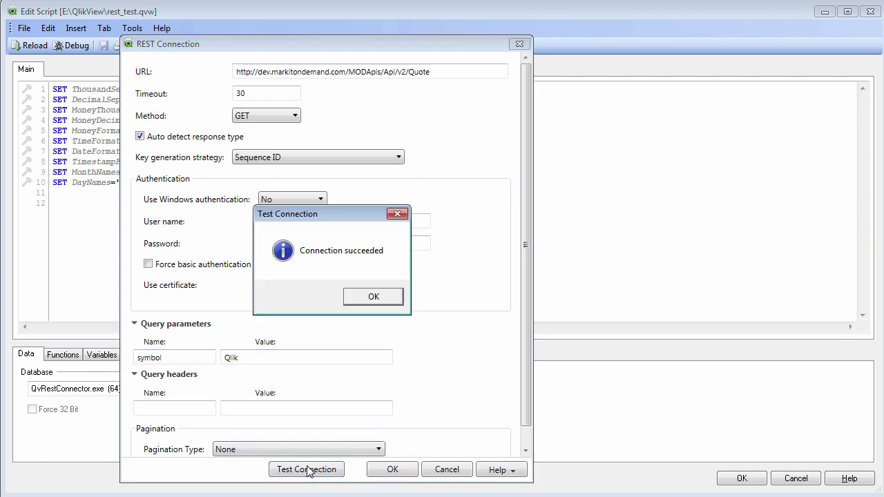
left_click(373, 297)
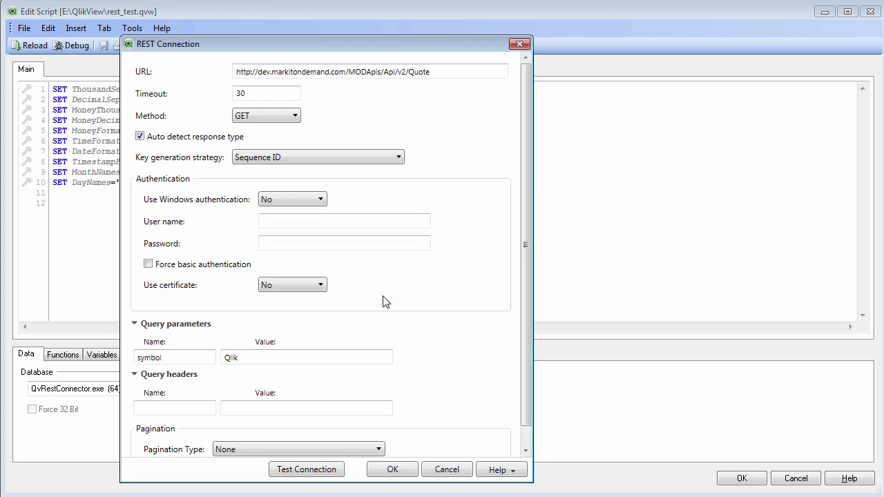
left_click(403, 470)
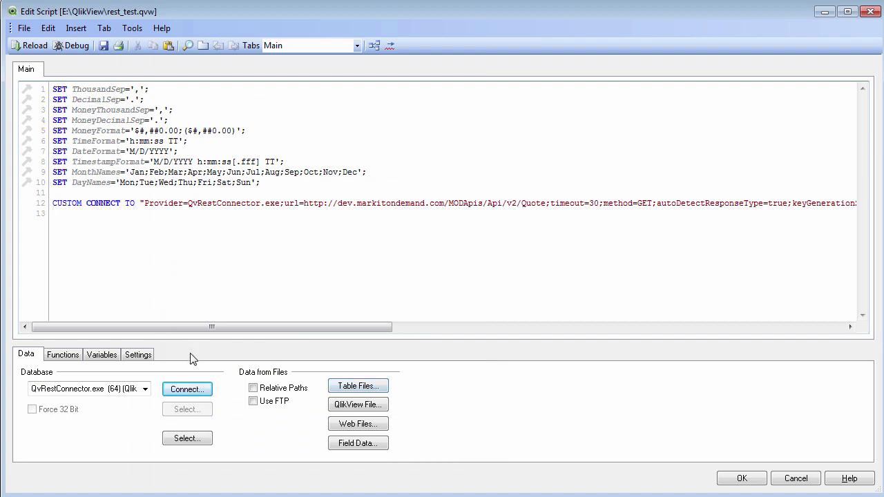
- Build an XML select statement for StockQuote including every field except Status
left_click(205, 440)
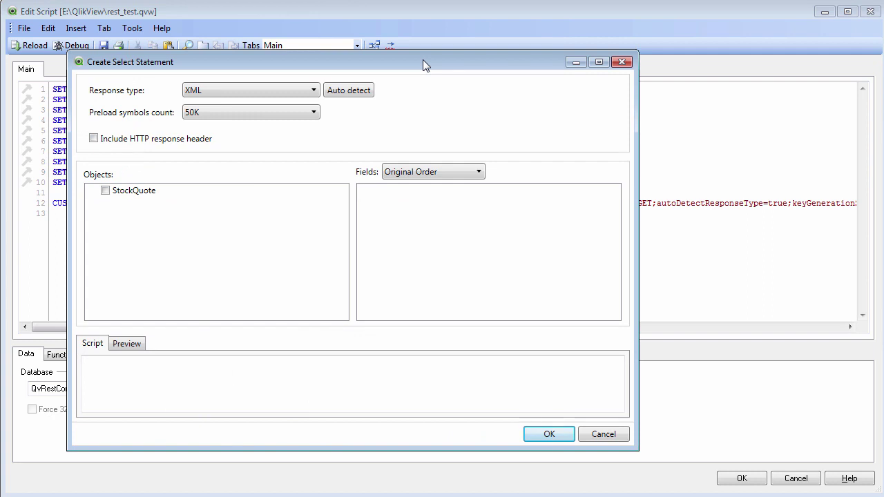
left_click(309, 89)
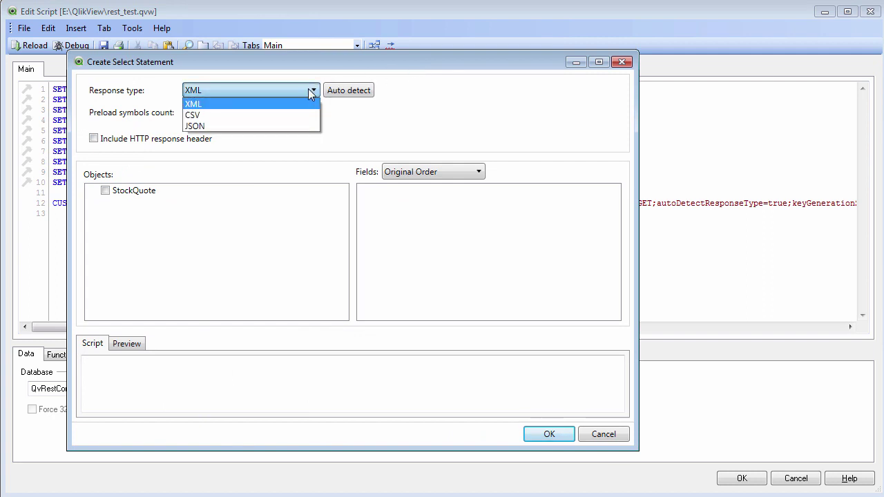
left_click(308, 103)
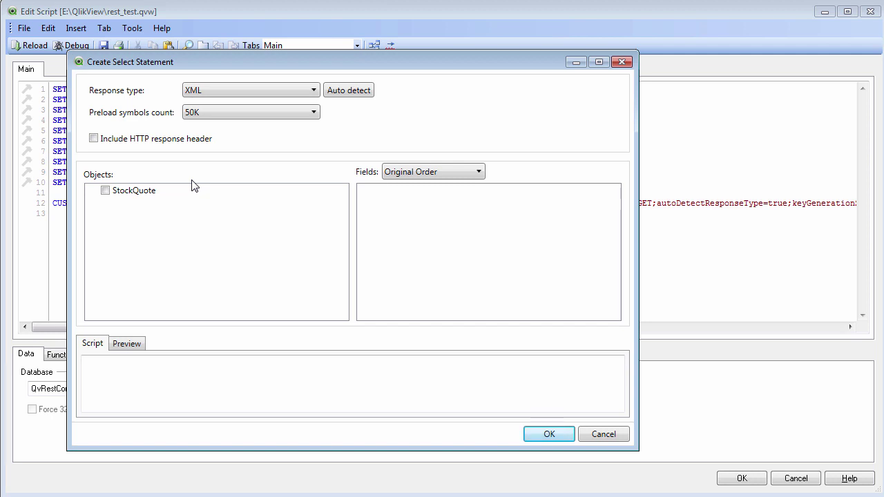
left_click(133, 191)
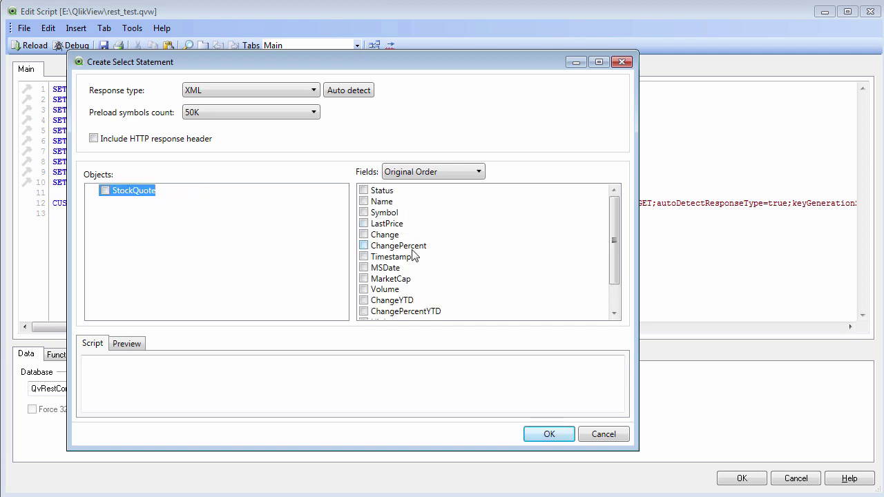
left_click(104, 192)
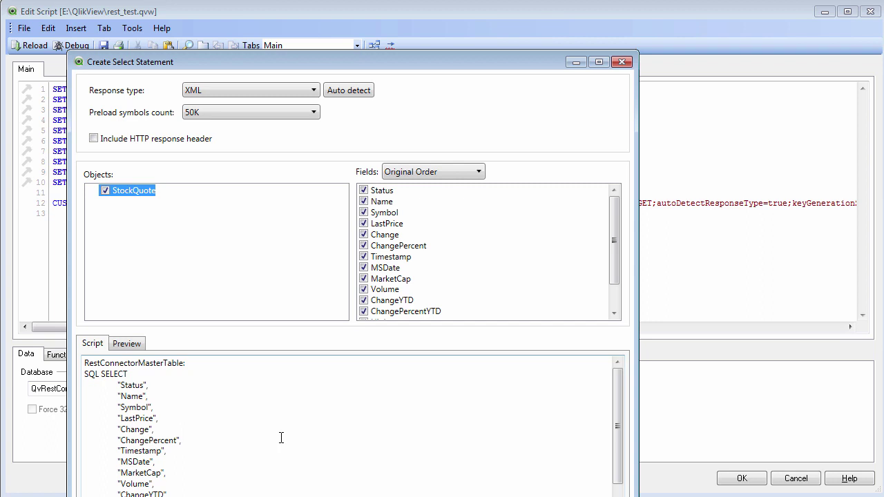
left_click_drag(615, 269, 548, 230)
left_click(363, 191)
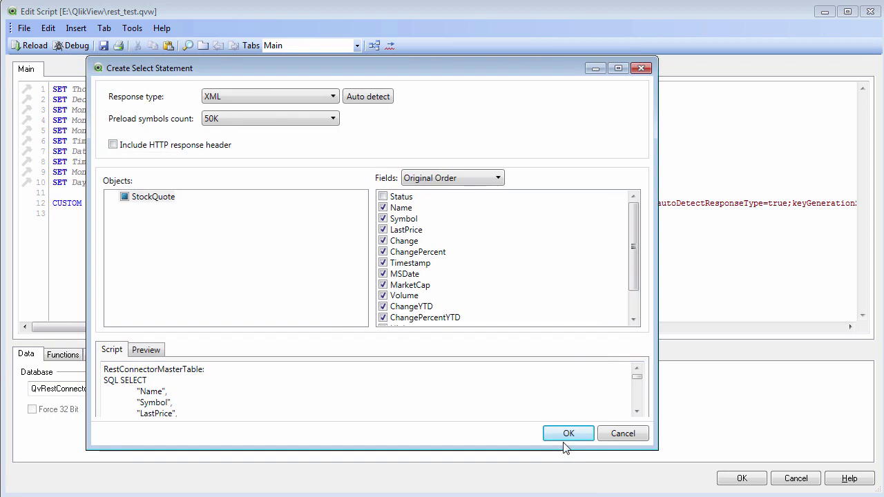
- Insert the generated script and reload, filling the table with QLIK's quote (LastPrice 31.98, Open 31.85)
left_click(567, 433)
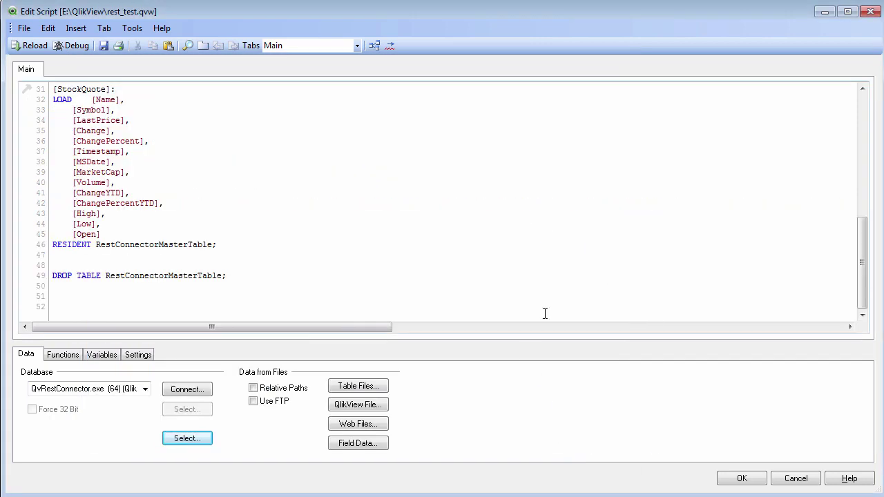
left_click_drag(869, 274, 847, 298)
left_click(32, 45)
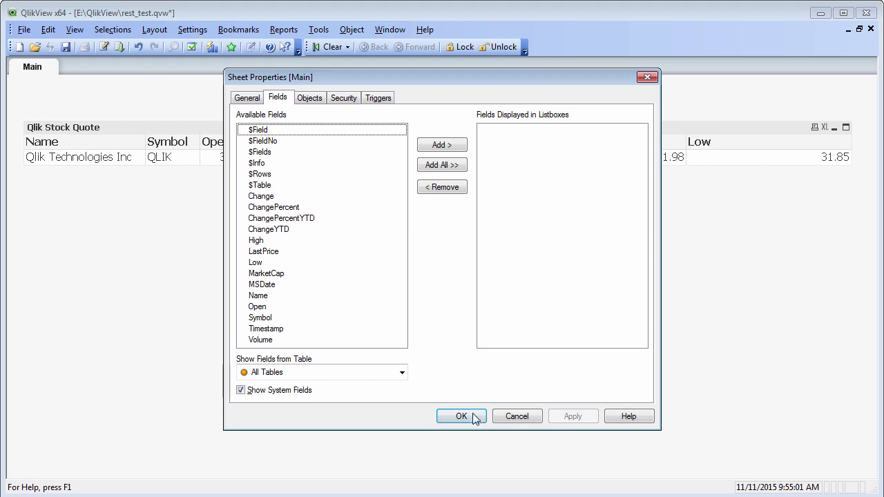
left_click(470, 417)
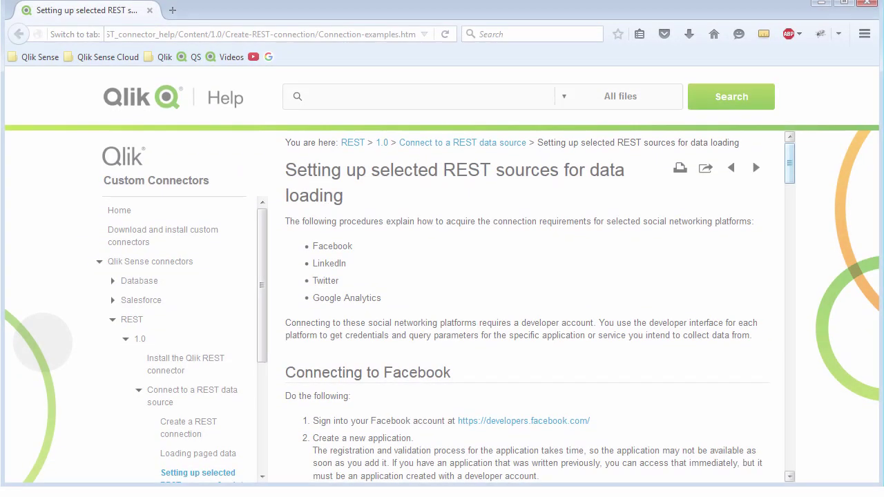
scroll(524, 311, "down", 2)
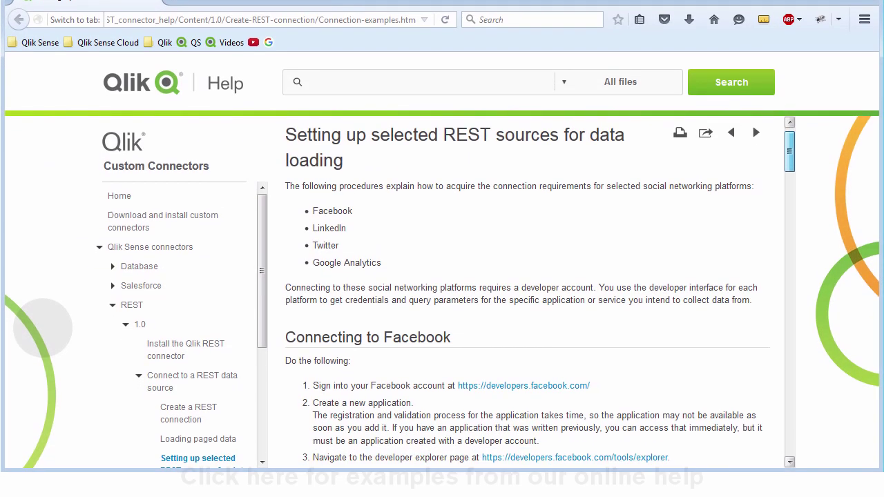
scroll(525, 311, "down", 3)
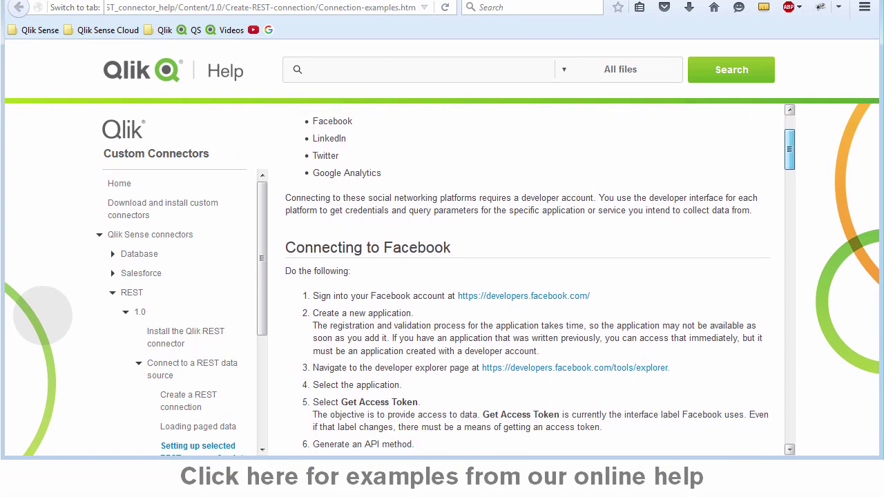
scroll(524, 276, "down", 3)
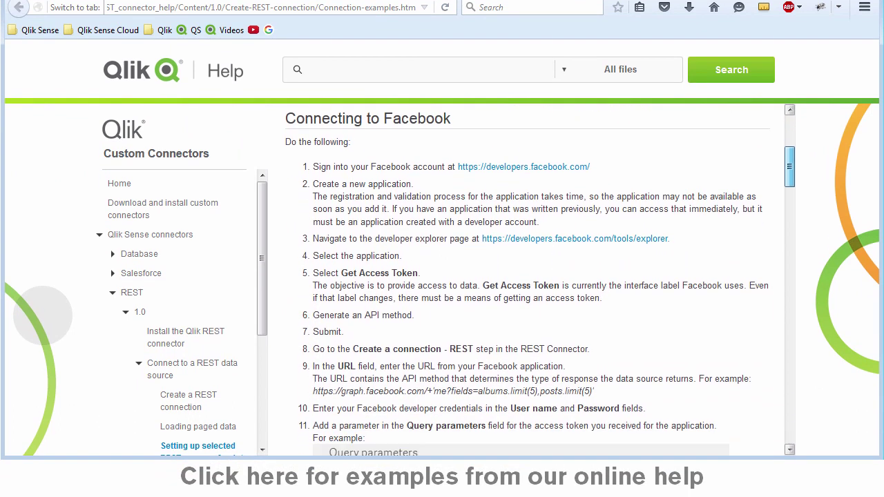
scroll(525, 276, "down", 4)
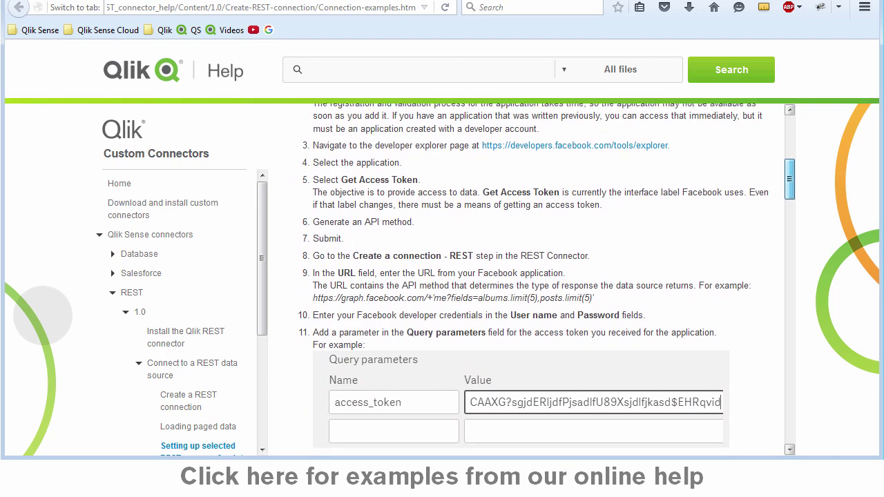
scroll(524, 276, "down", 5)
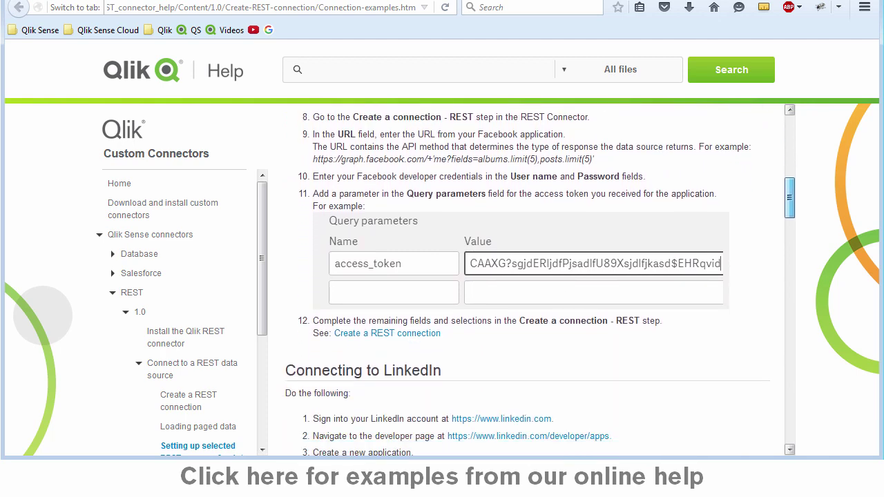
scroll(524, 276, "down", 8)
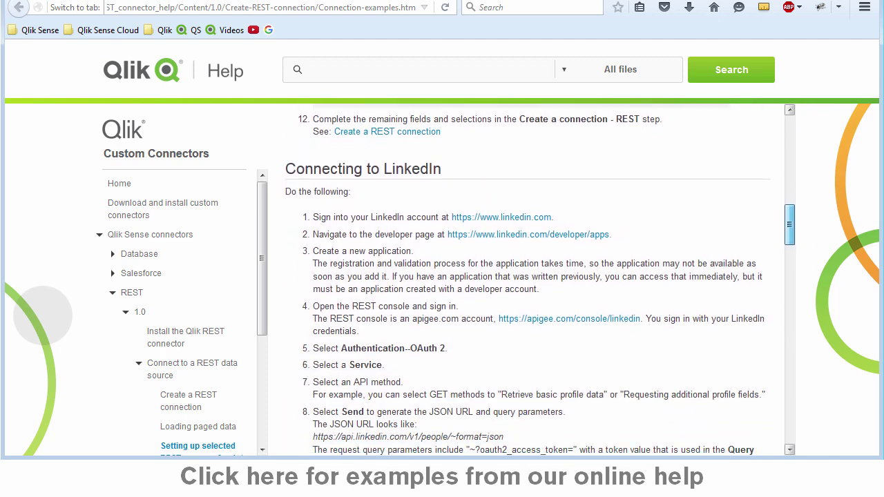
scroll(524, 276, "down", 5)
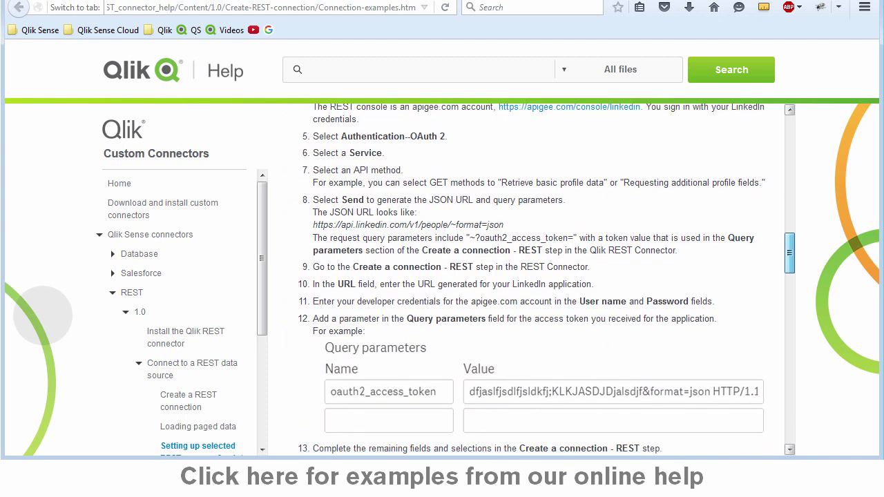
scroll(525, 277, "down", 5)
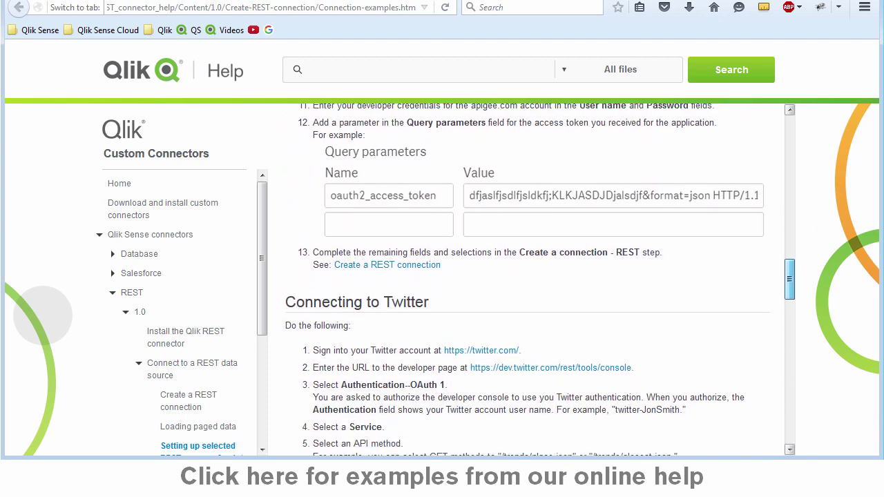
scroll(525, 276, "down", 5)
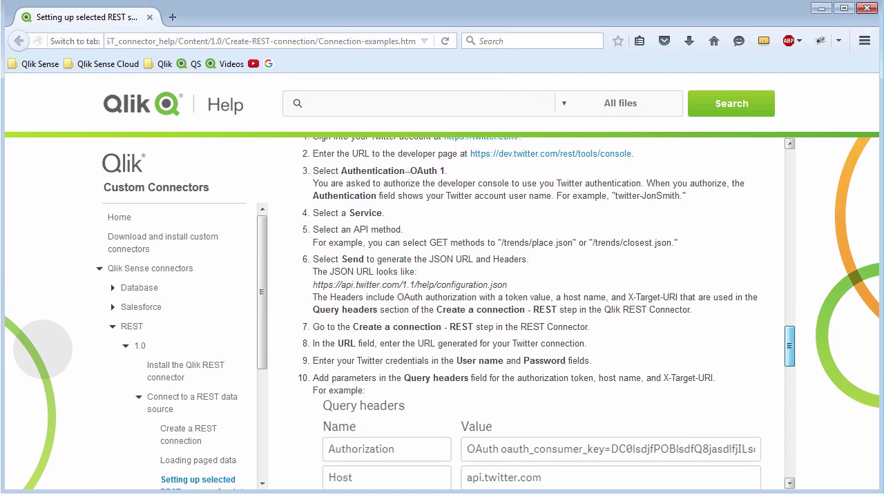
scroll(525, 311, "down", 5)
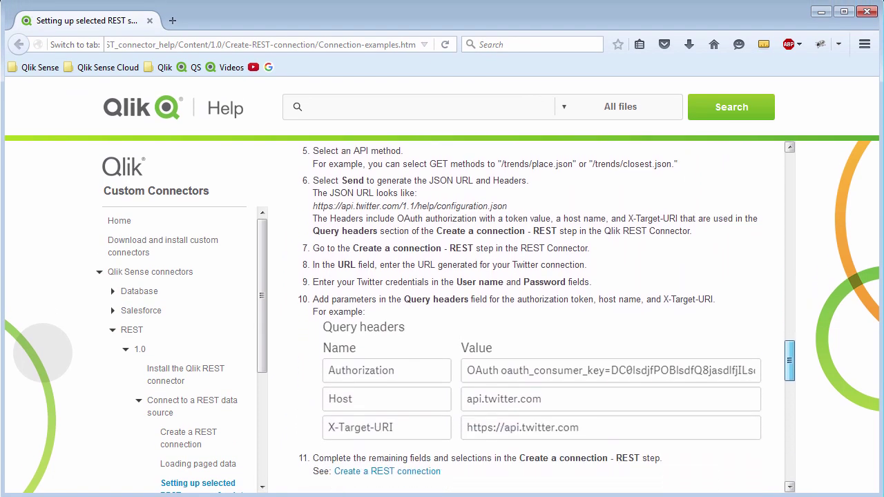
scroll(525, 317, "down", 4)
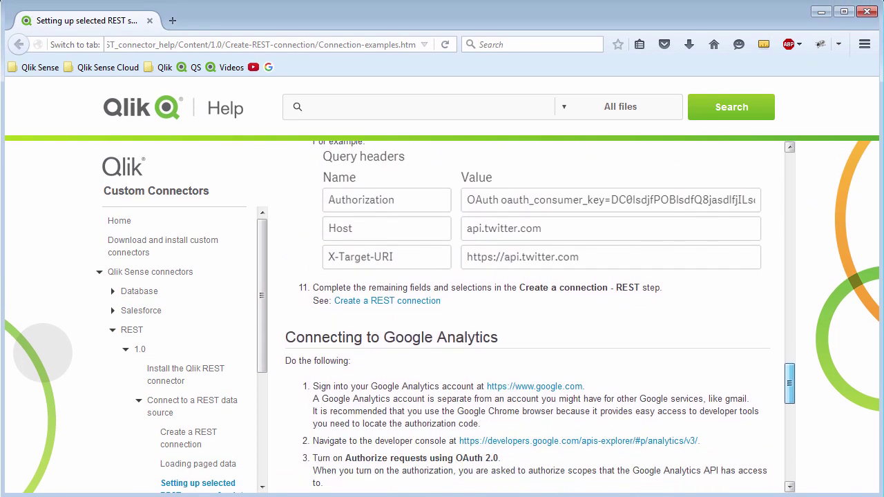
scroll(525, 317, "down", 4)
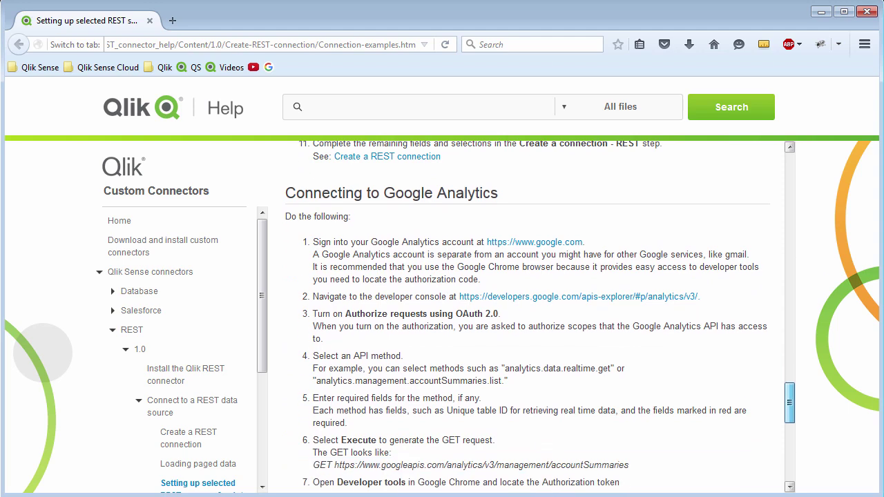